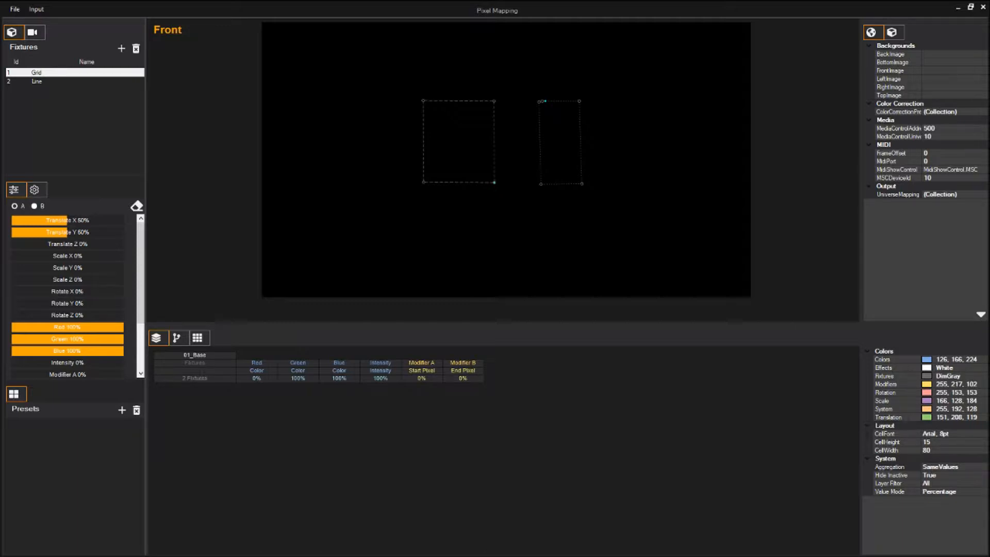
- Set the Grid fixture's DMX input to universe 64, address 1, and view the Universe 64 channel grid
{"action": "left_click", "coordinate": [38, 75]}
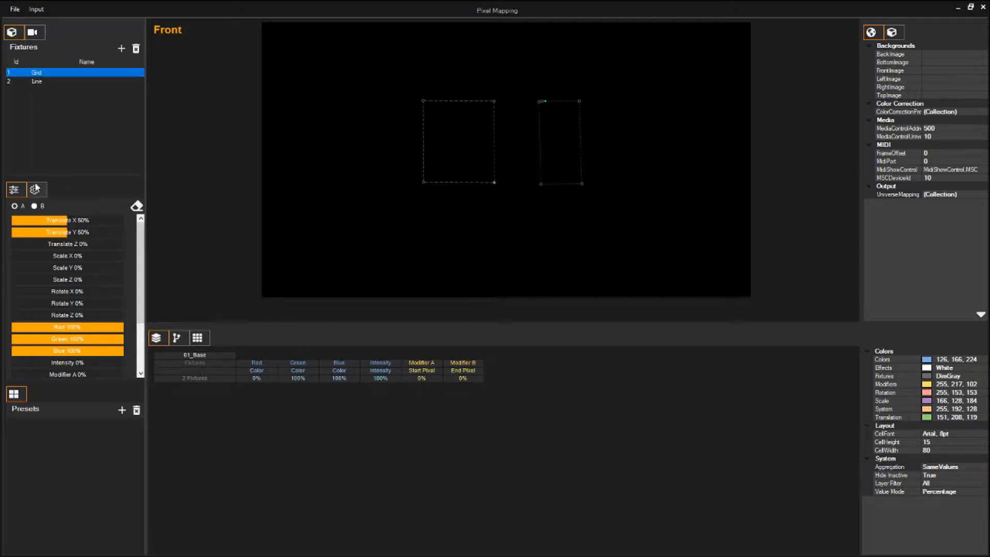
{"action": "left_click", "coordinate": [34, 191]}
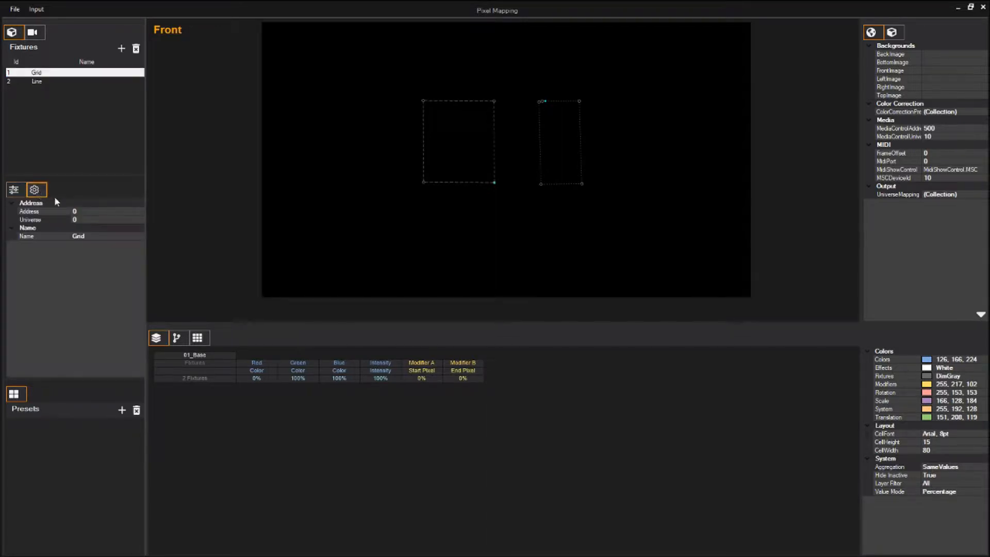
{"action": "left_click", "coordinate": [88, 219]}
{"action": "left_click", "coordinate": [92, 219]}
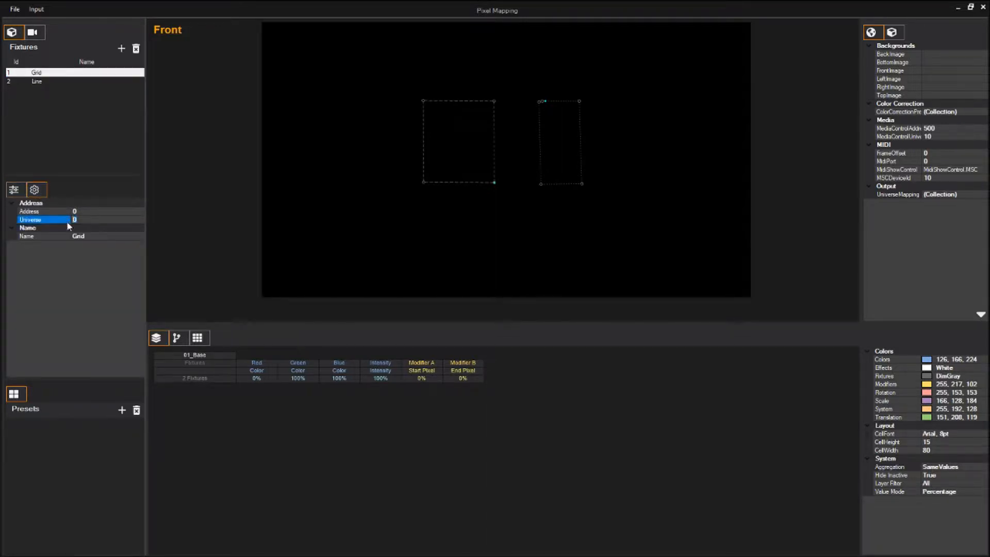
{"action": "type", "text": "64"}
{"action": "key", "text": "Return"}
{"action": "left_click", "coordinate": [93, 213]}
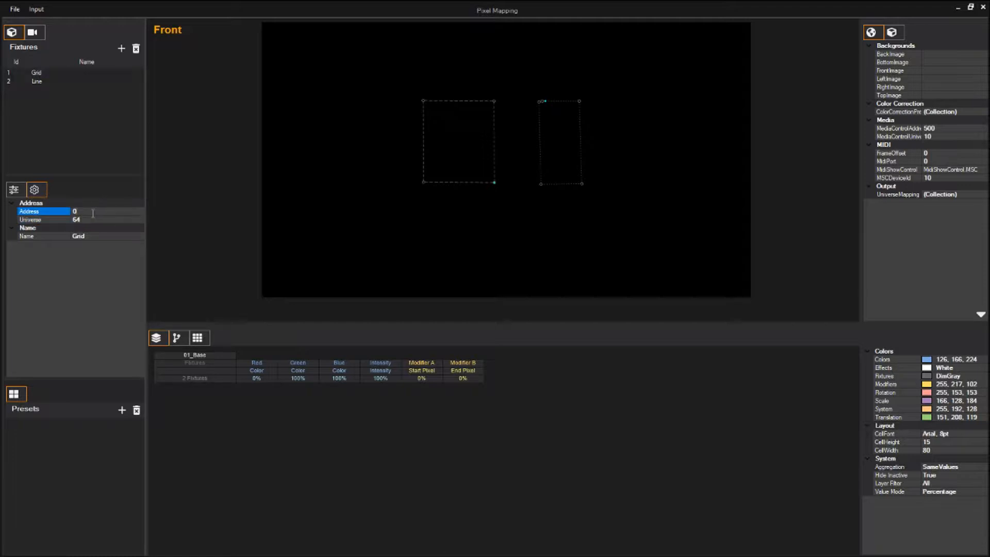
{"action": "left_click", "coordinate": [92, 212]}
{"action": "left_click", "coordinate": [202, 343]}
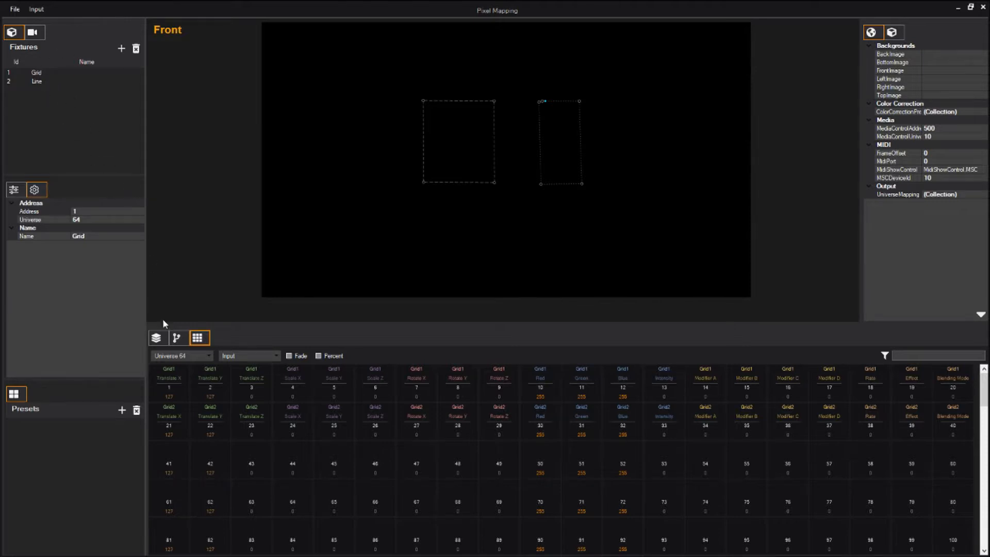
- Give the Line fixture DMX input universe 64 at address 41, then view the Universe 64 channel grid
{"action": "left_click", "coordinate": [157, 338]}
{"action": "left_click", "coordinate": [46, 81]}
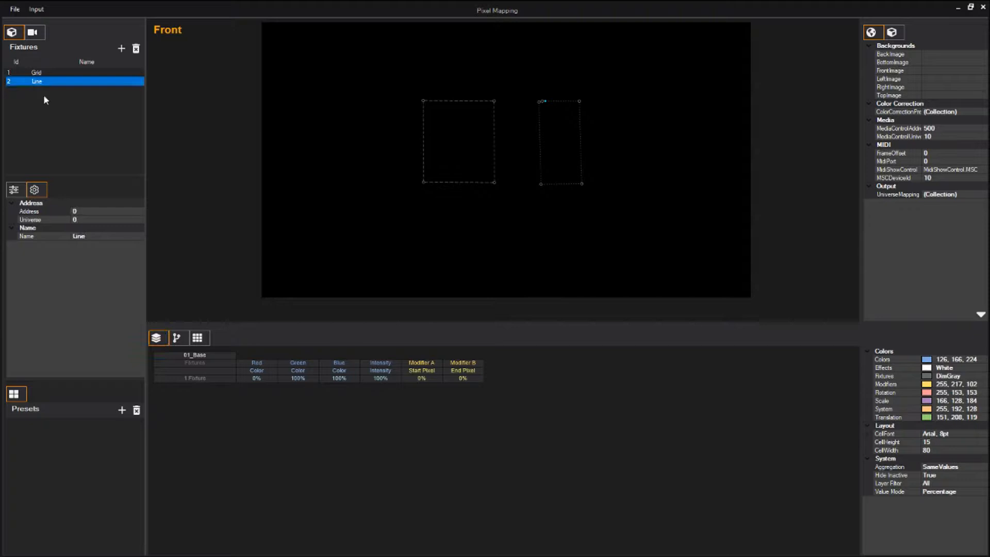
{"action": "left_click", "coordinate": [83, 210]}
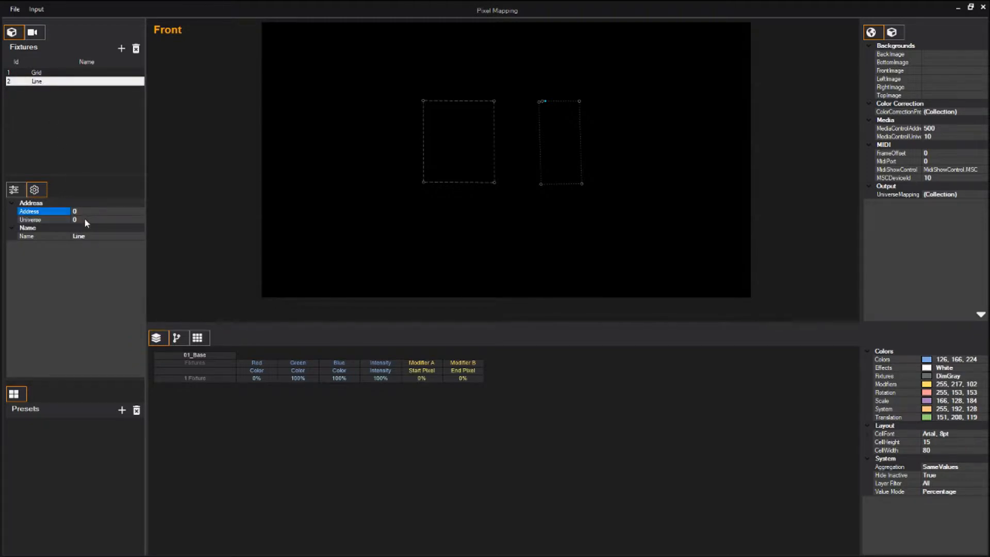
{"action": "left_click", "coordinate": [85, 220]}
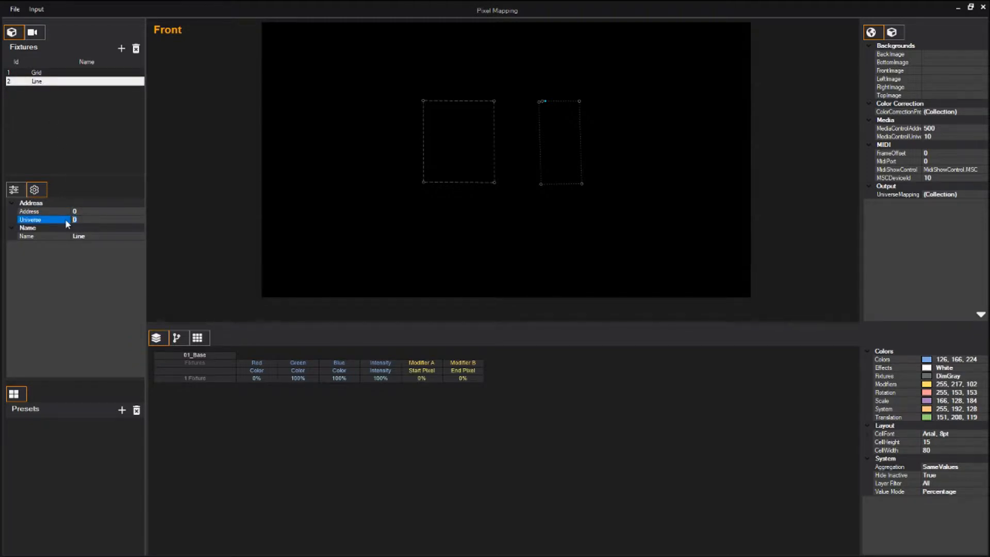
{"action": "type", "text": "64"}
{"action": "left_click", "coordinate": [83, 211]}
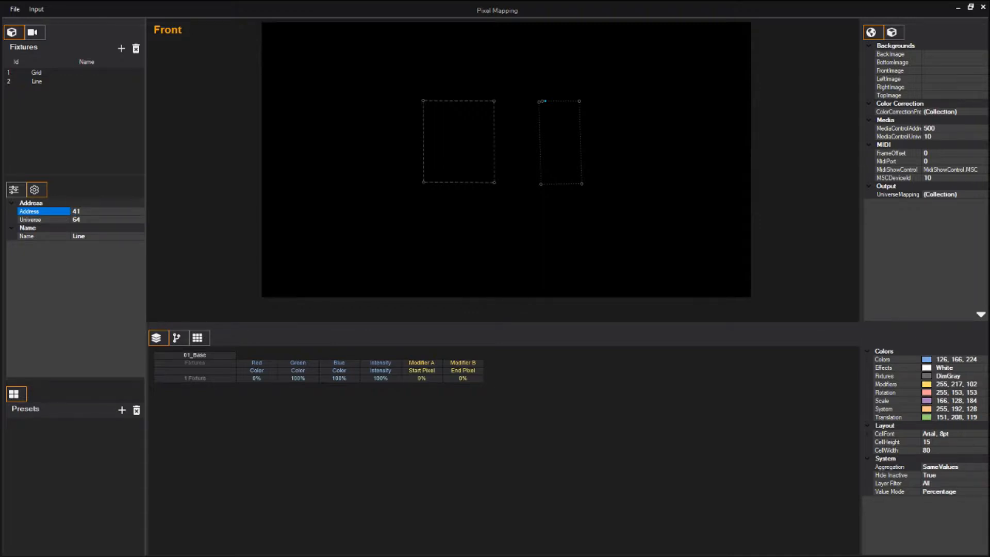
{"action": "left_click", "coordinate": [205, 342]}
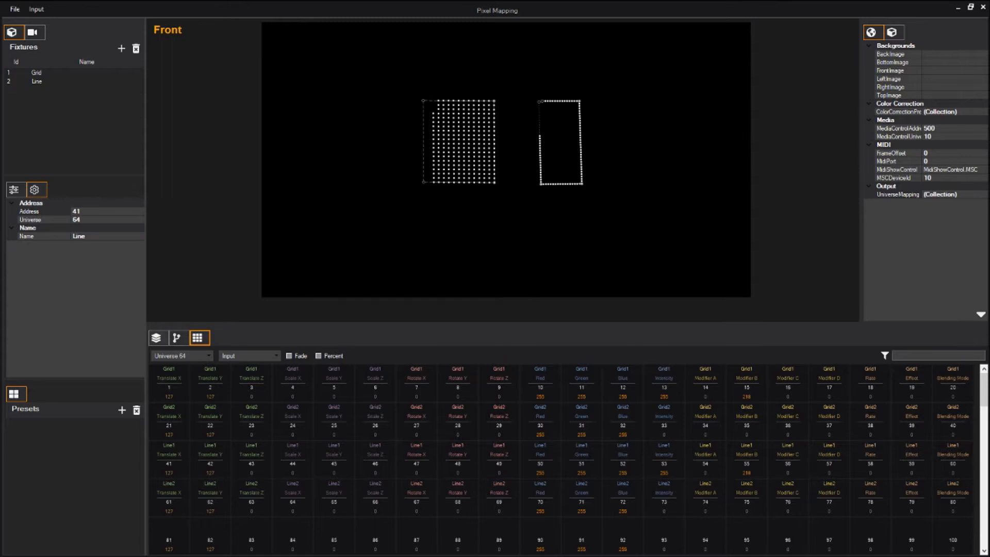
- Leave the Universe 64 channel monitor and return to the fixture layer table
{"action": "left_click", "coordinate": [156, 338]}
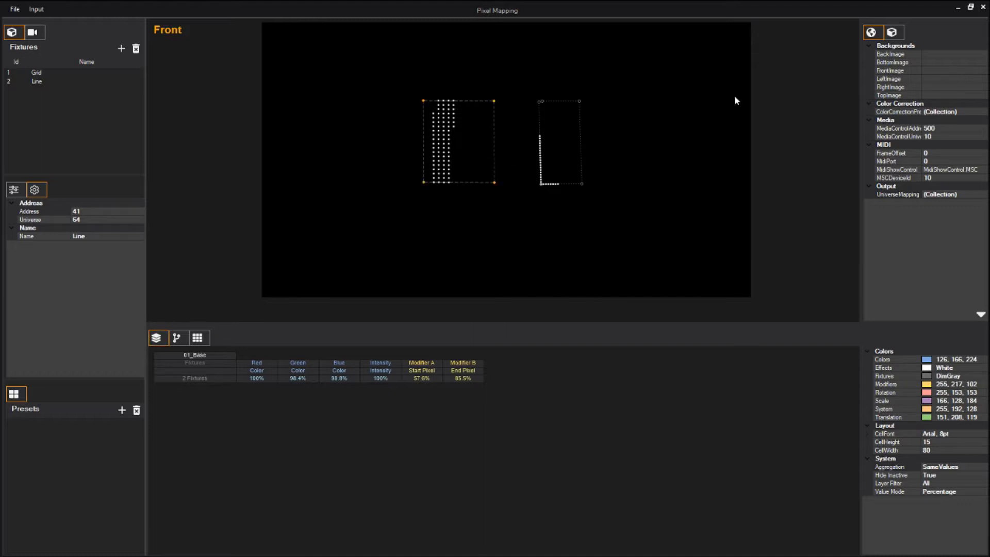
- In the Grid fixture's properties, set DMX Universe to 100 and DMX Address to 1
{"action": "left_click", "coordinate": [893, 32]}
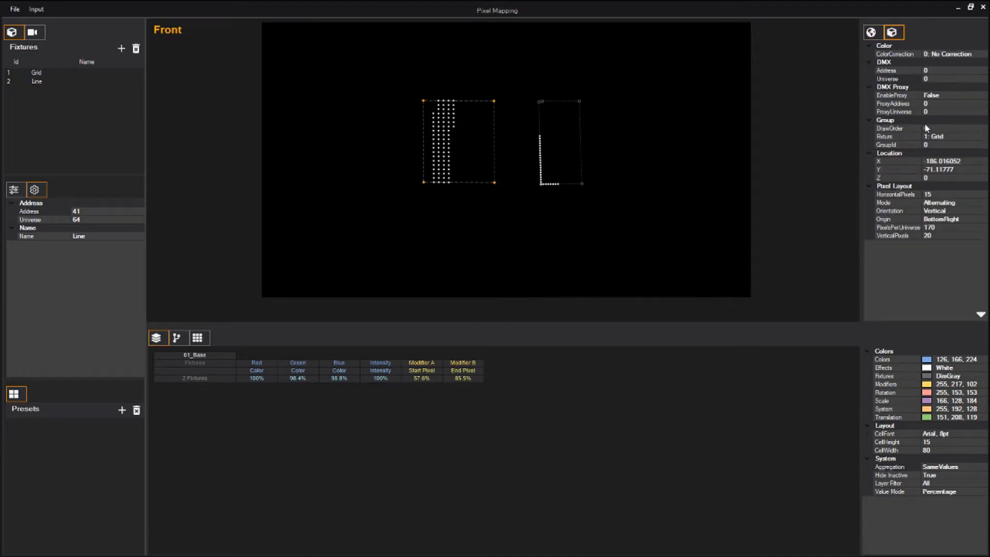
{"action": "left_click", "coordinate": [930, 78]}
{"action": "left_click", "coordinate": [941, 79]}
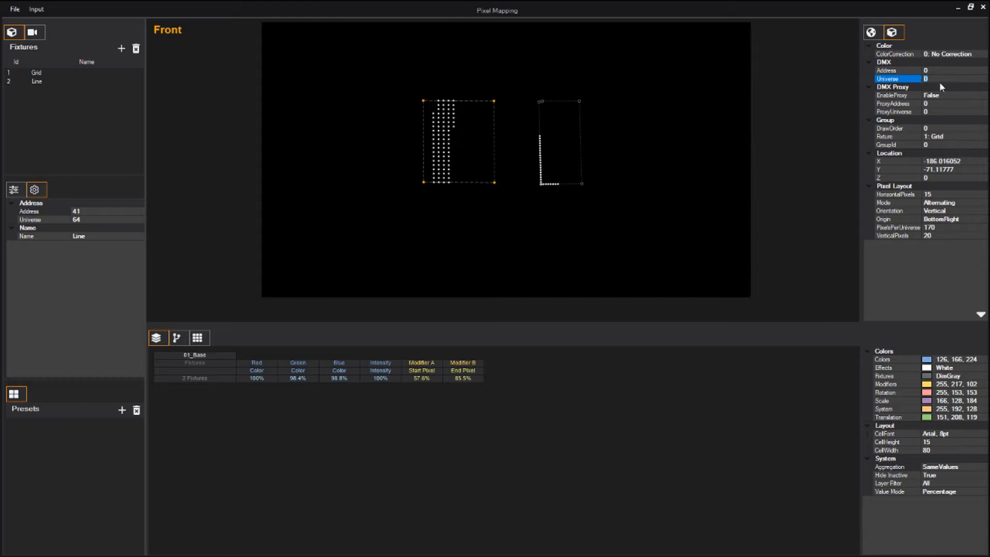
{"action": "type", "text": "100"}
{"action": "left_click", "coordinate": [927, 71]}
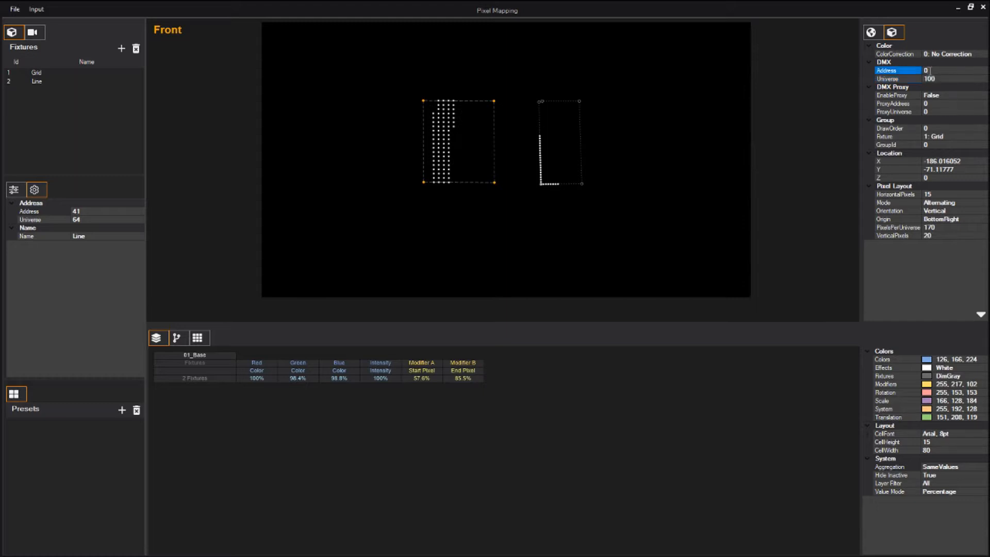
{"action": "type", "text": "1"}
- Set the Line fixture's DMX output to universe 101, address 1, then show the global scene settings
{"action": "left_click", "coordinate": [580, 110]}
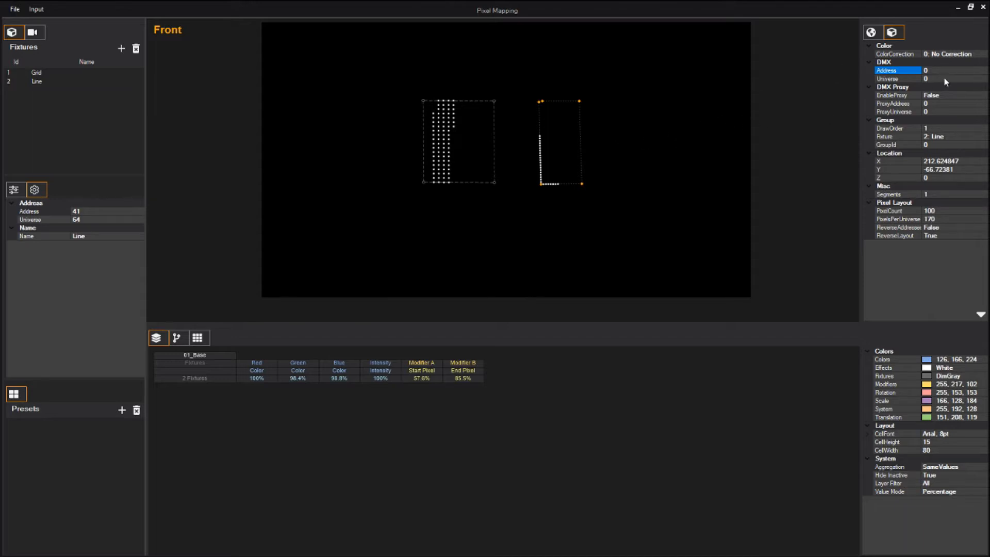
{"action": "left_click", "coordinate": [924, 79]}
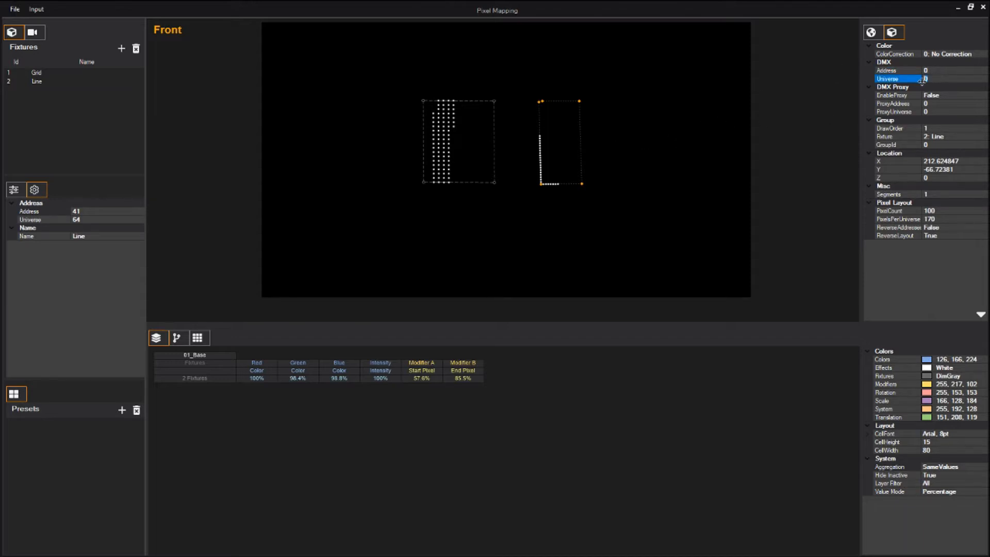
{"action": "type", "text": "101"}
{"action": "left_click", "coordinate": [942, 71]}
{"action": "left_click", "coordinate": [926, 71]}
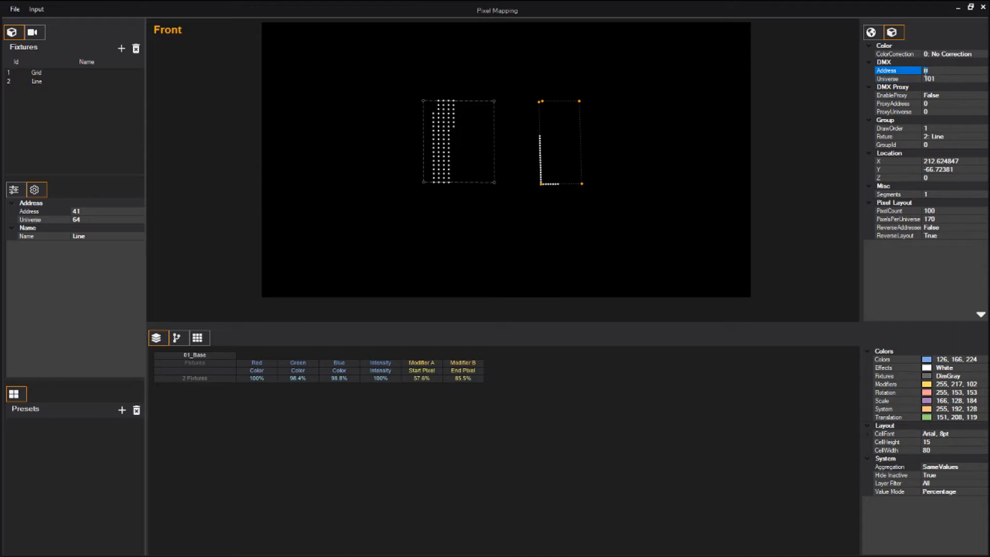
{"action": "type", "text": "1"}
{"action": "left_click", "coordinate": [871, 32]}
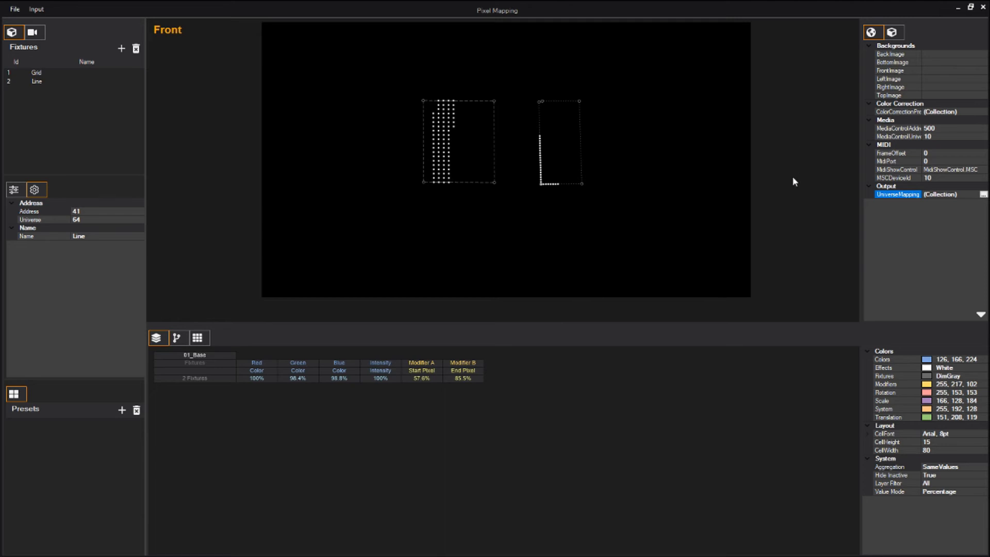
- Add a universe mapping entry routing universe 100 to IP 10.7.10.100
{"action": "left_click", "coordinate": [983, 195]}
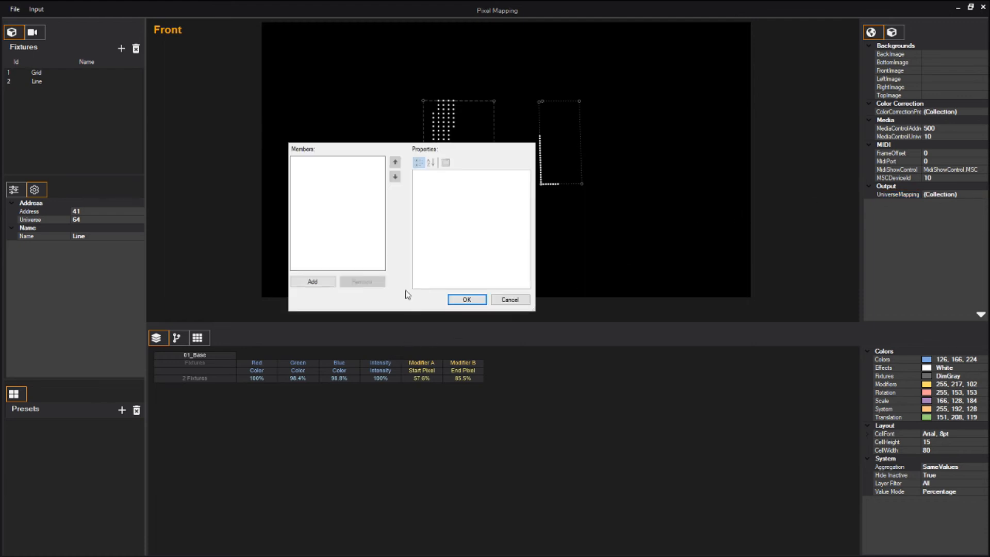
{"action": "left_click", "coordinate": [312, 281]}
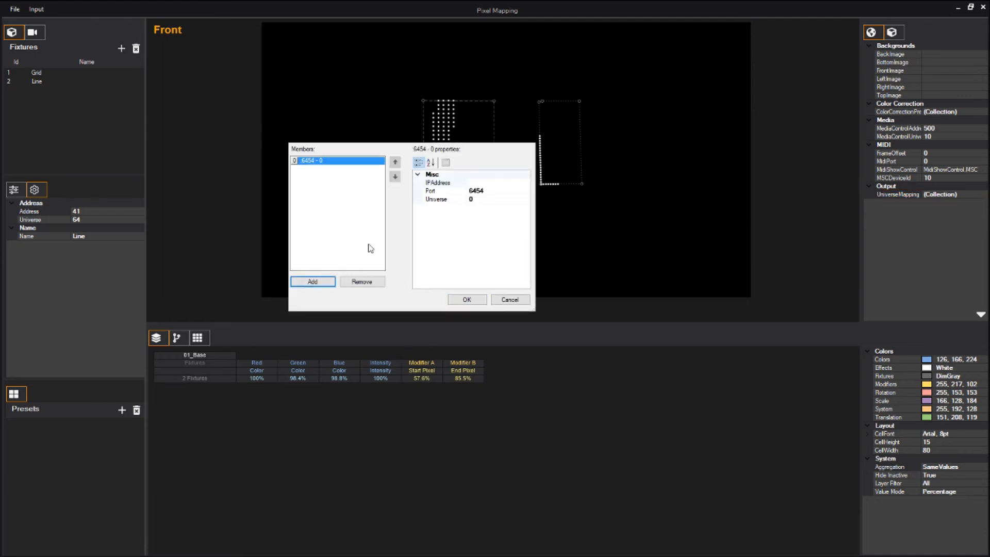
{"action": "left_click", "coordinate": [494, 183]}
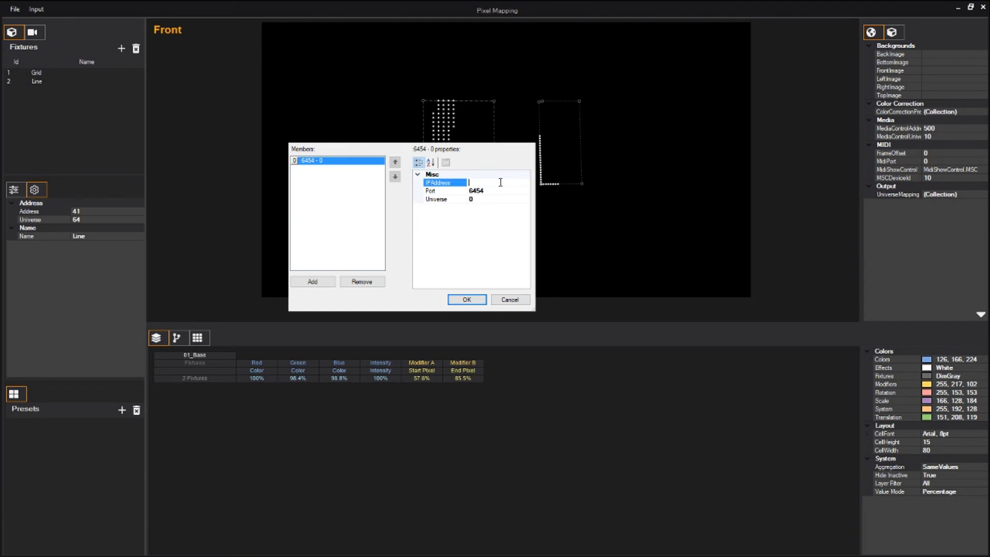
{"action": "left_click", "coordinate": [492, 199]}
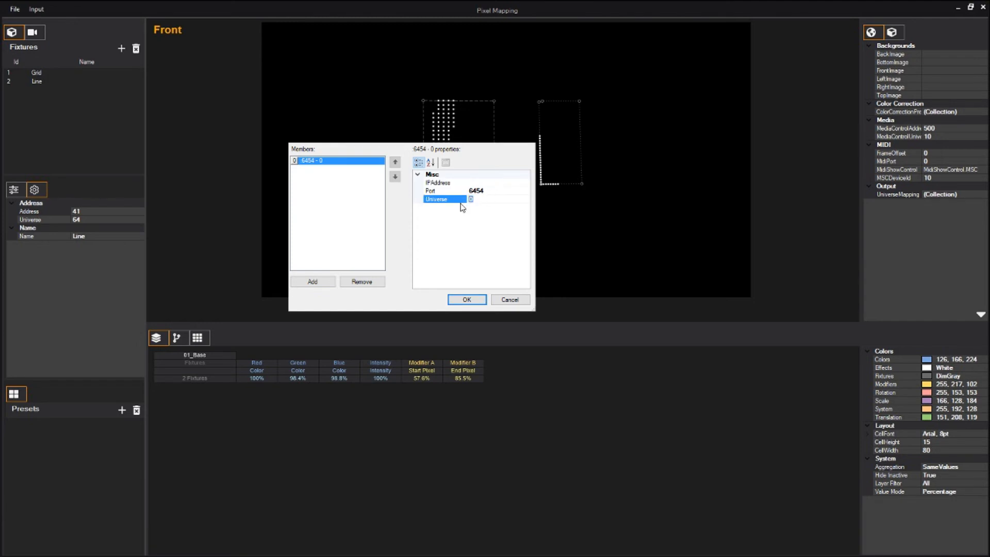
{"action": "type", "text": "100"}
{"action": "left_click", "coordinate": [493, 183]}
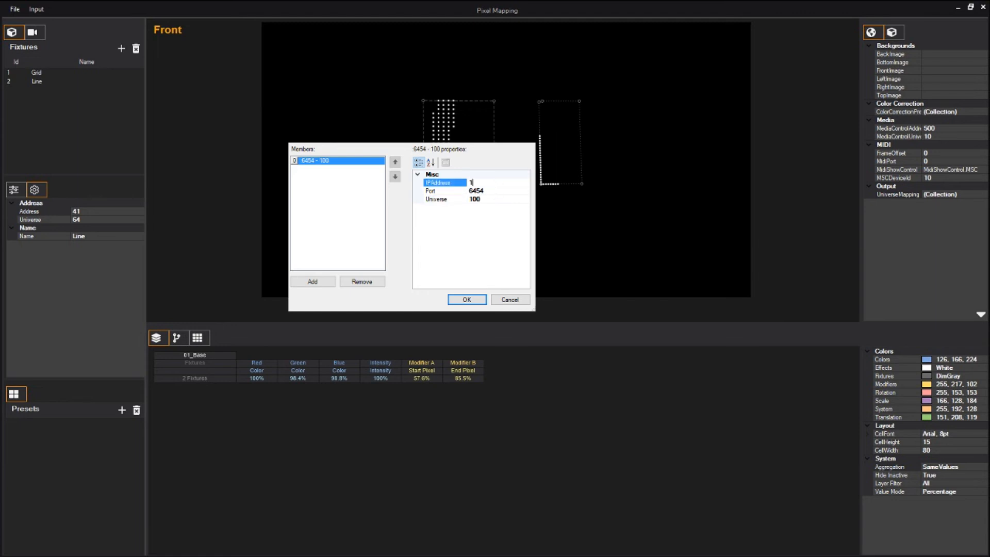
{"action": "type", "text": "10.7.10.100"}
{"action": "key", "text": "Return"}
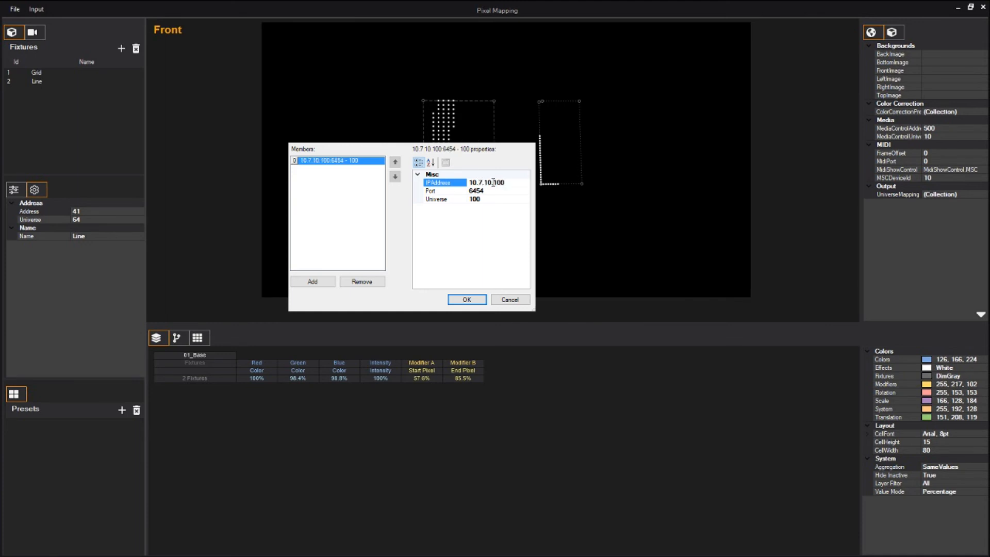
- Add a second entry mapping universe 101 to IP 10.7.10.101 and apply the mapping
{"action": "left_click", "coordinate": [312, 281]}
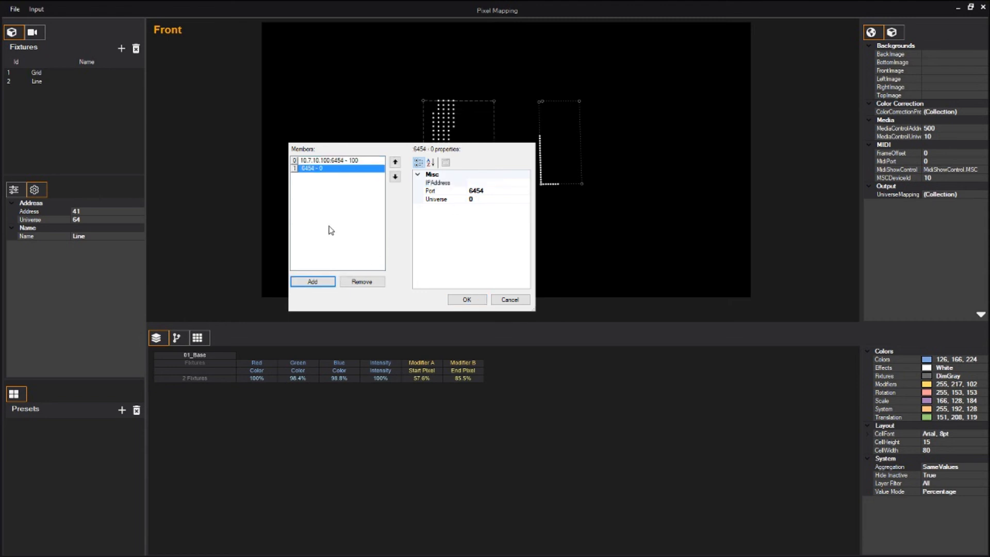
{"action": "left_click", "coordinate": [490, 199]}
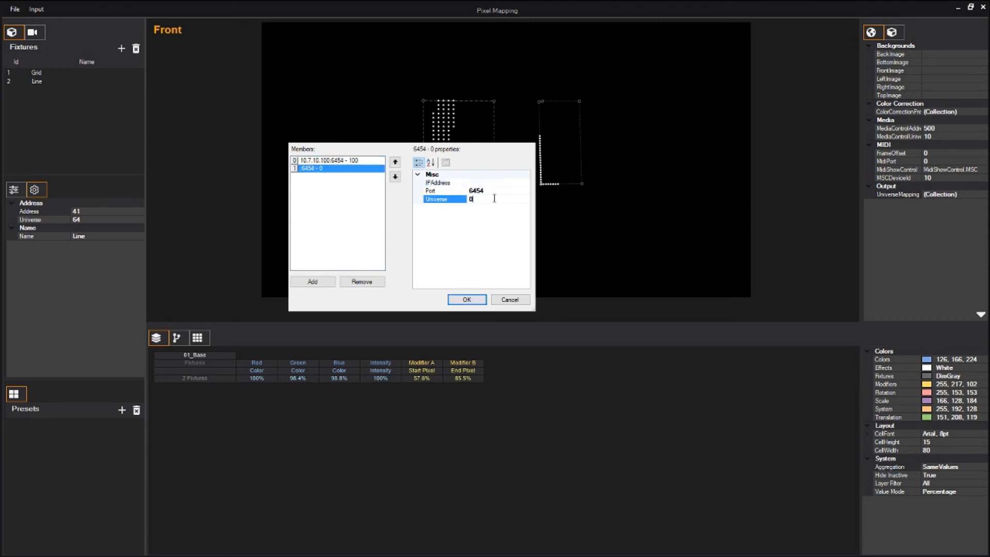
{"action": "type", "text": "101"}
{"action": "key", "text": "Return"}
{"action": "left_click", "coordinate": [506, 184]}
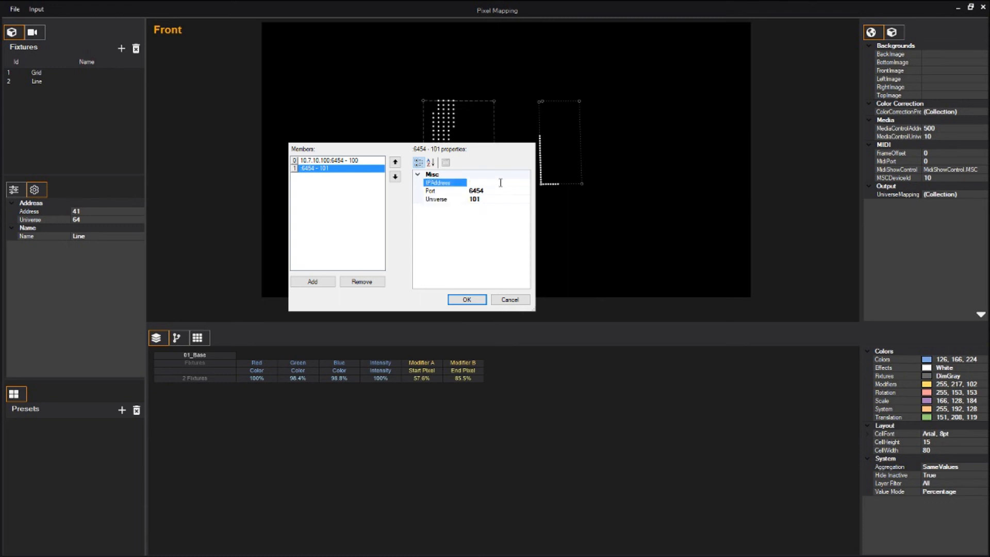
{"action": "type", "text": "10.7.10.101"}
{"action": "key", "text": "Return"}
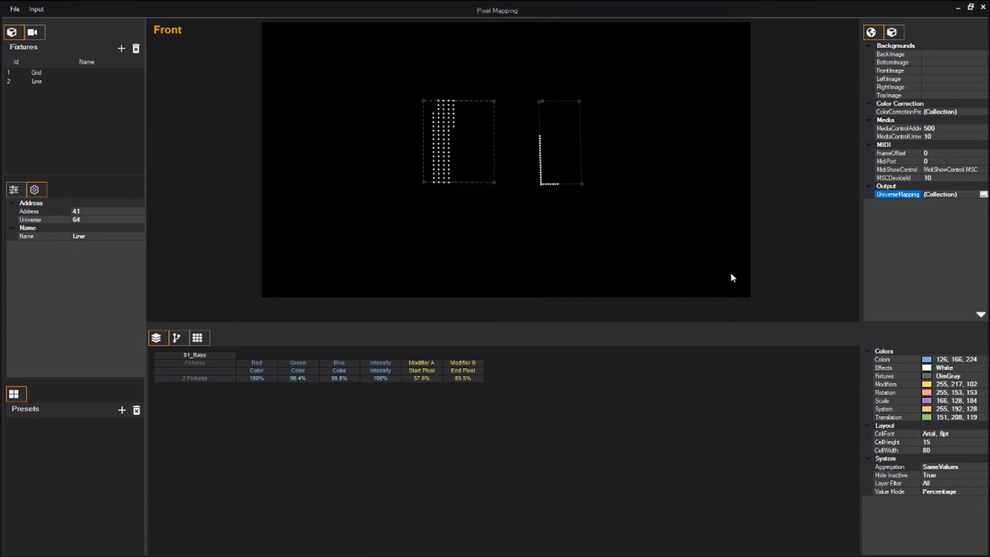